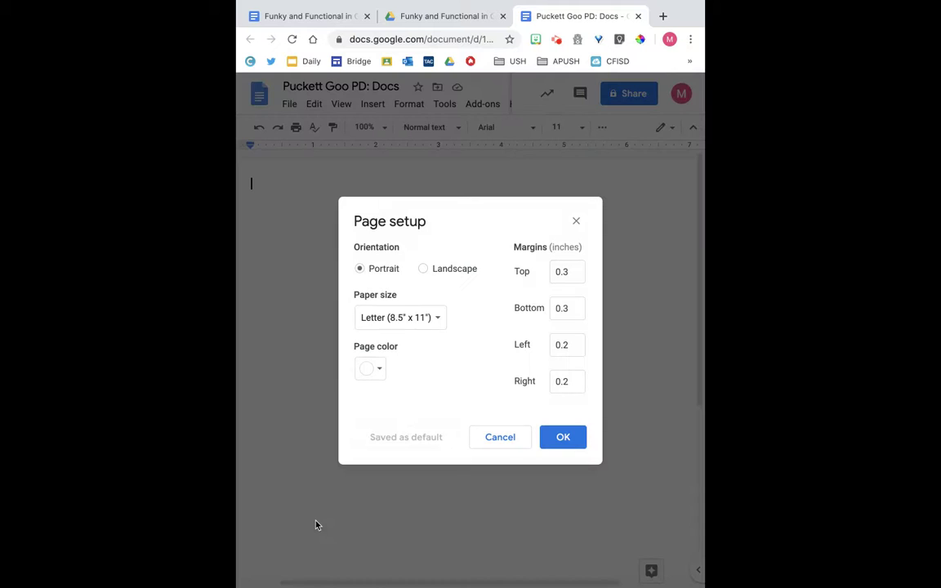
Step: Set the top, bottom, left and right page margins to 1 inch
{"action": "left_click", "coordinate": [564, 272]}
{"action": "double_click", "coordinate": [563, 272]}
{"action": "type", "text": "1"}
{"action": "left_click", "coordinate": [566, 308]}
{"action": "double_click", "coordinate": [565, 308]}
{"action": "type", "text": "1"}
{"action": "left_click", "coordinate": [563, 344]}
{"action": "double_click", "coordinate": [562, 344]}
{"action": "type", "text": "1"}
{"action": "left_click", "coordinate": [563, 382]}
{"action": "double_click", "coordinate": [566, 384]}
{"action": "type", "text": "1"}
Step: Set the top, bottom, left and right page margins to .3 inches
{"action": "double_click", "coordinate": [565, 267]}
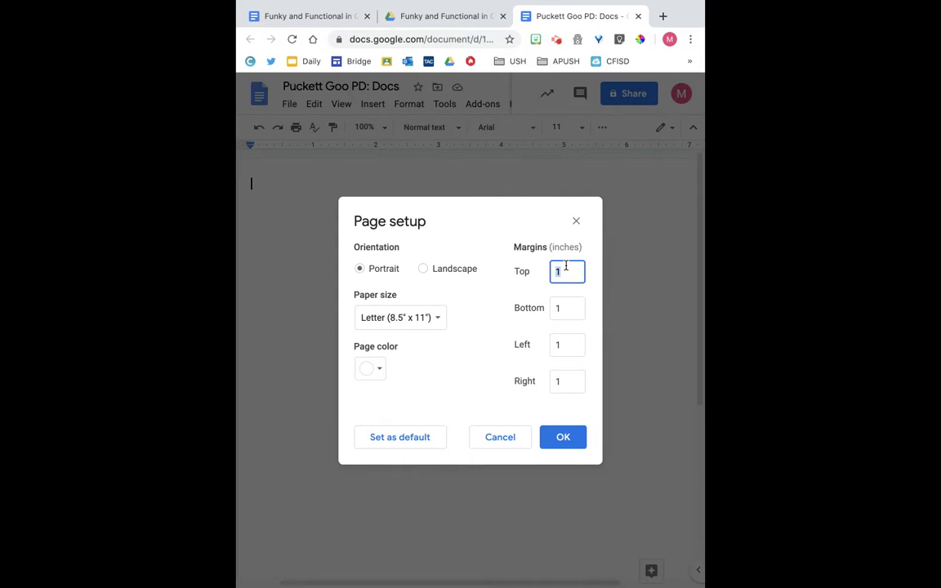
{"action": "type", "text": ".3"}
{"action": "key", "text": "Tab"}
{"action": "type", "text": "."}
{"action": "key", "text": "Tab"}
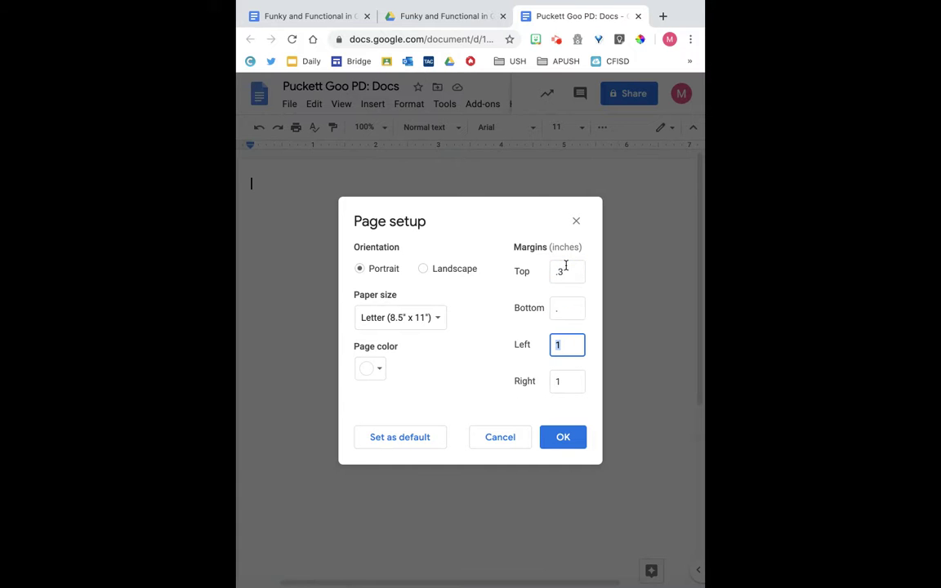
{"action": "left_click", "coordinate": [567, 308]}
{"action": "type", "text": "3"}
{"action": "key", "text": "Tab"}
{"action": "type", "text": ".3"}
{"action": "key", "text": "Tab"}
{"action": "type", "text": ".3"}
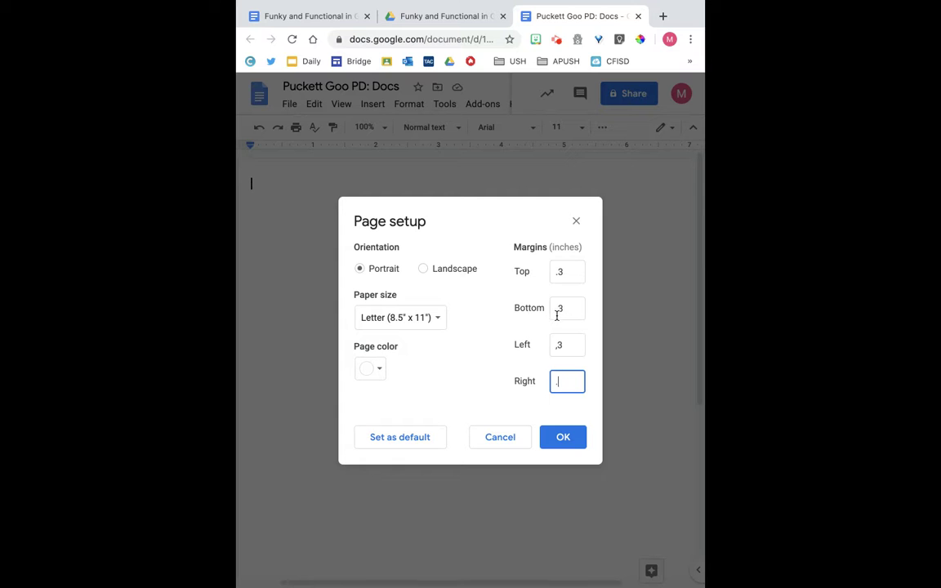
{"action": "left_click", "coordinate": [560, 346]}
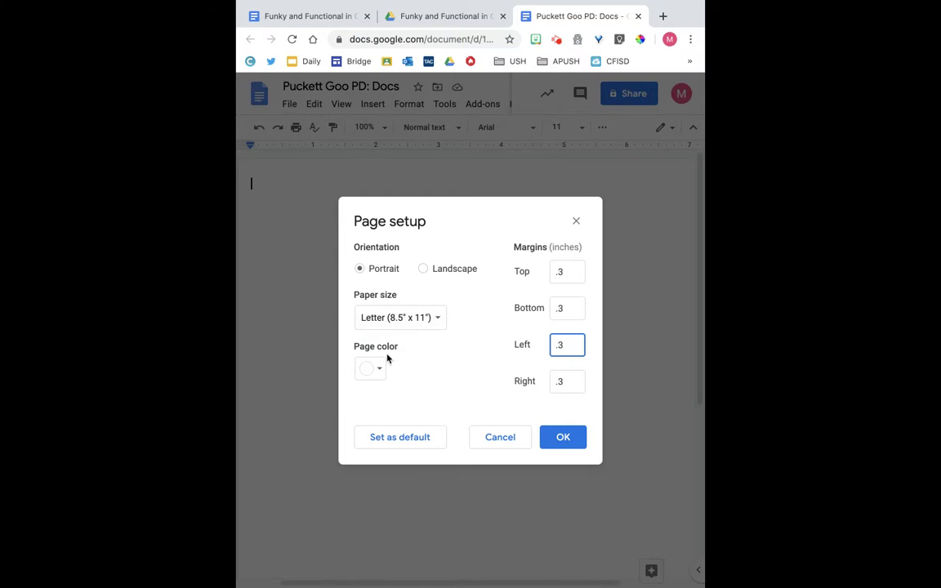
Step: Choose a light purple page color and apply the page setup
{"action": "left_click", "coordinate": [379, 372]}
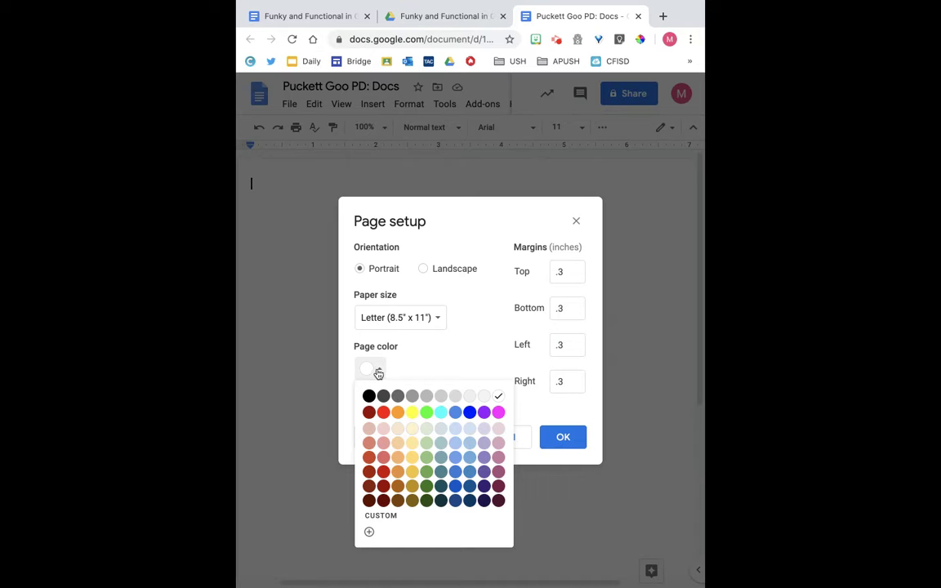
{"action": "left_click", "coordinate": [482, 443]}
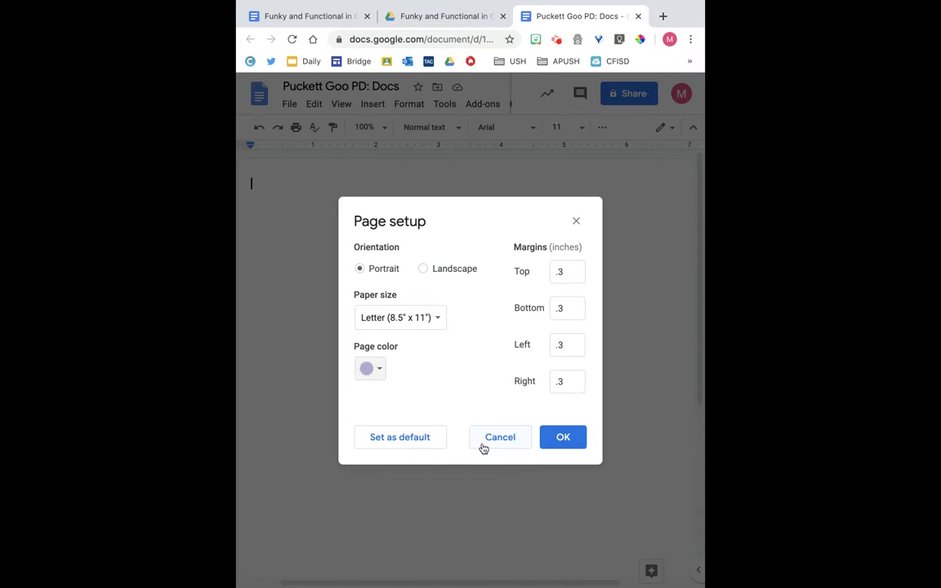
{"action": "left_click", "coordinate": [563, 438]}
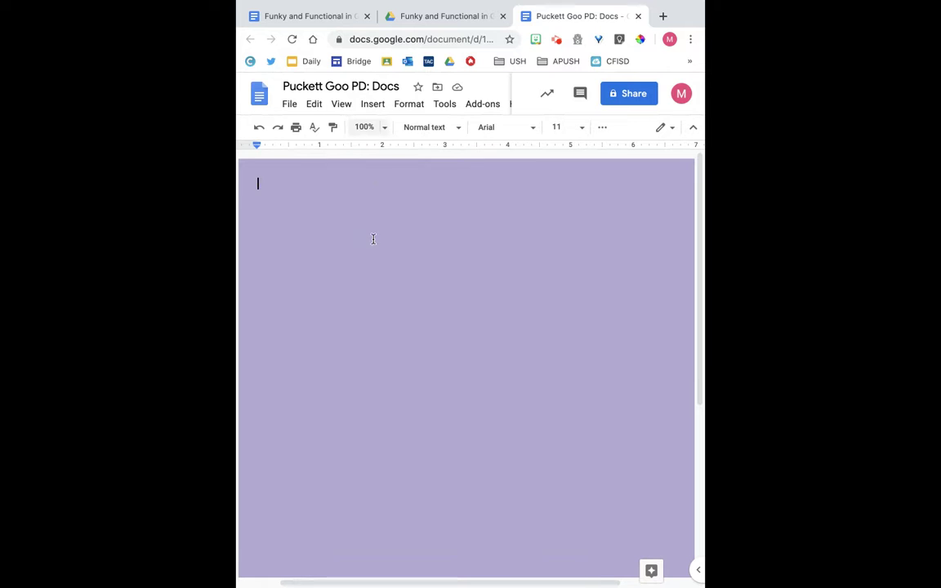
Step: Set the text font to Fjalla One at size 24
{"action": "left_click", "coordinate": [529, 132]}
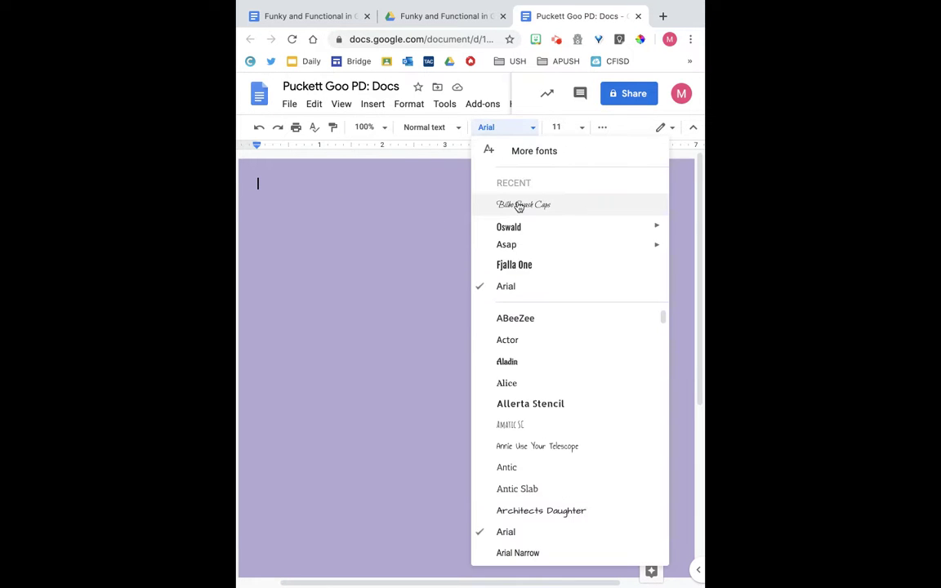
{"action": "left_click", "coordinate": [506, 268]}
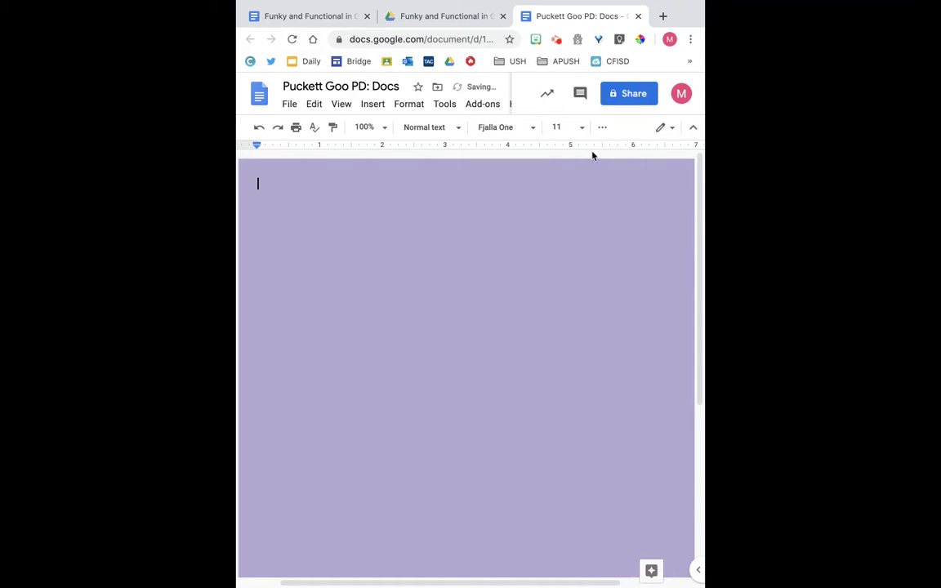
{"action": "left_click", "coordinate": [580, 129]}
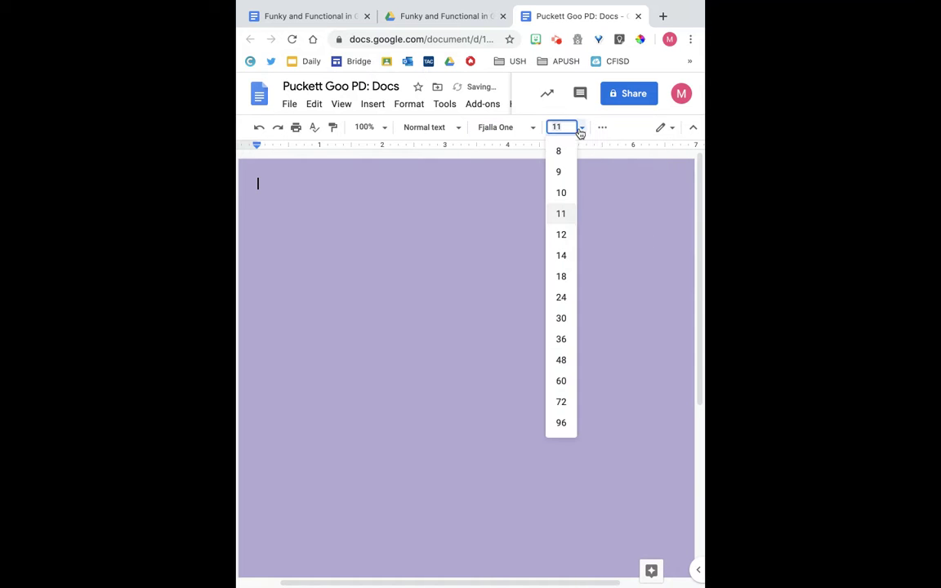
{"action": "left_click", "coordinate": [555, 300]}
Step: Write "If I type a question?" on the first line and start a new line below it
{"action": "type", "text": "IF i"}
{"action": "key", "text": "BackSpace"}
{"action": "key", "text": "BackSpace"}
{"action": "key", "text": "BackSpace"}
{"action": "key", "text": "BackSpace"}
{"action": "type", "text": "If I "}
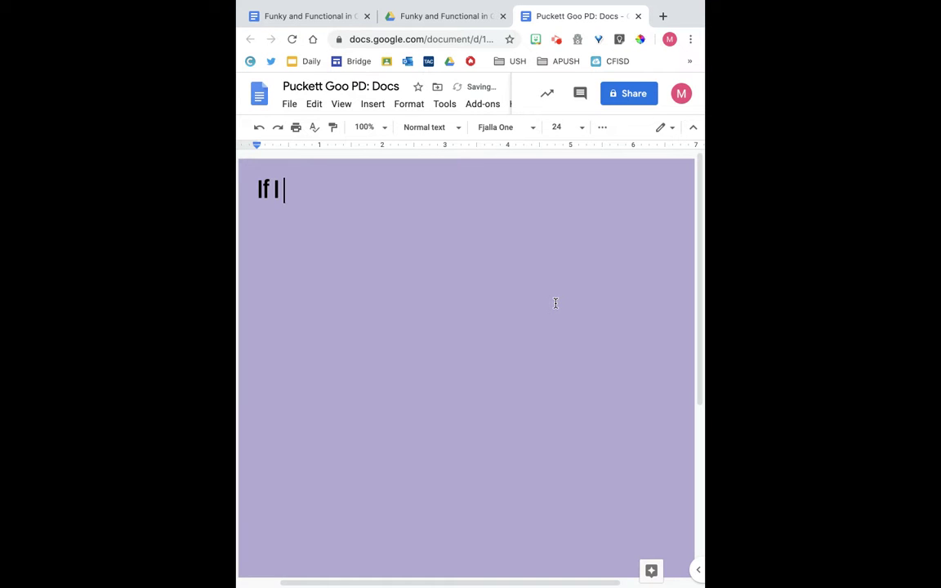
{"action": "type", "text": "type a question"}
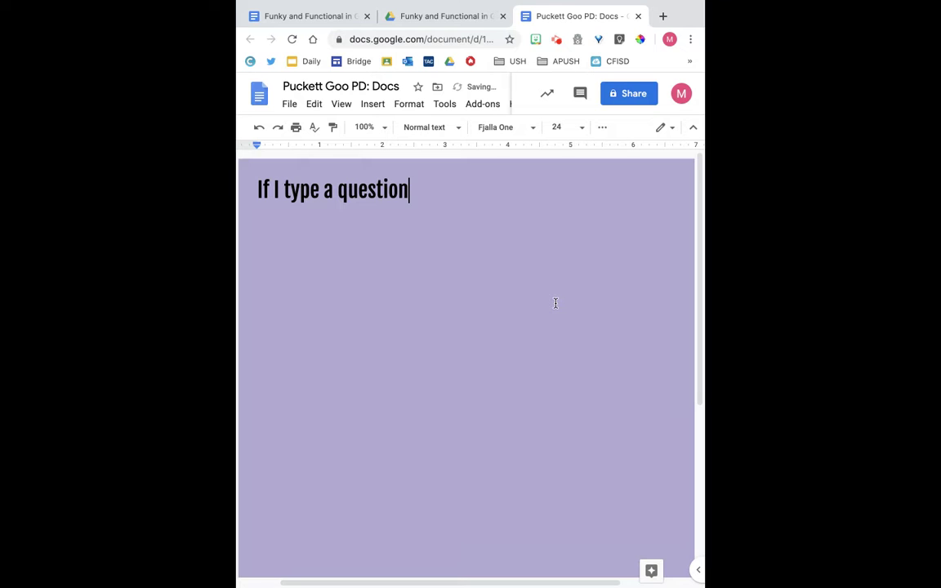
{"action": "type", "text": "?"}
{"action": "key", "text": "Return"}
Step: Insert a 1 x 1 table below the question and remove the blank line between them
{"action": "left_click", "coordinate": [372, 104]}
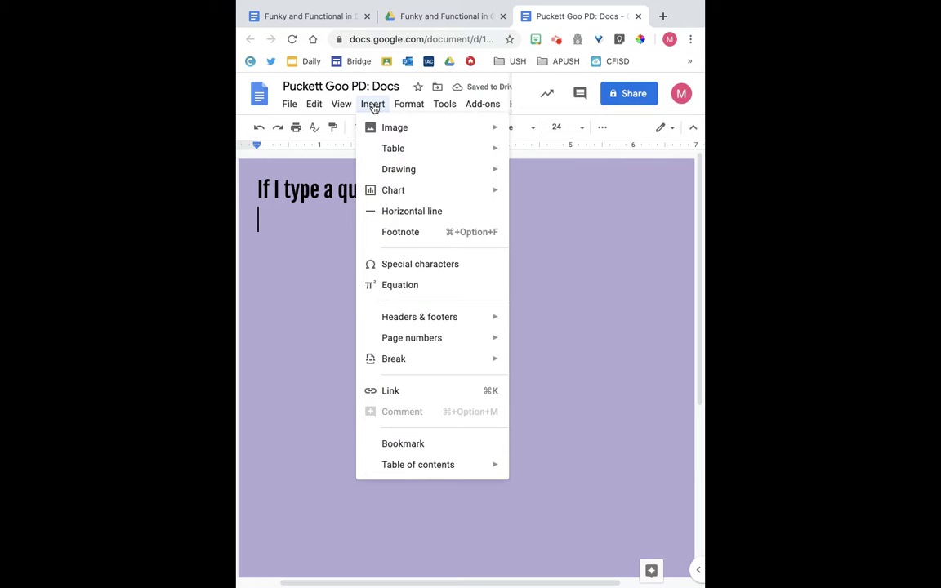
{"action": "mouse_move", "coordinate": [405, 152]}
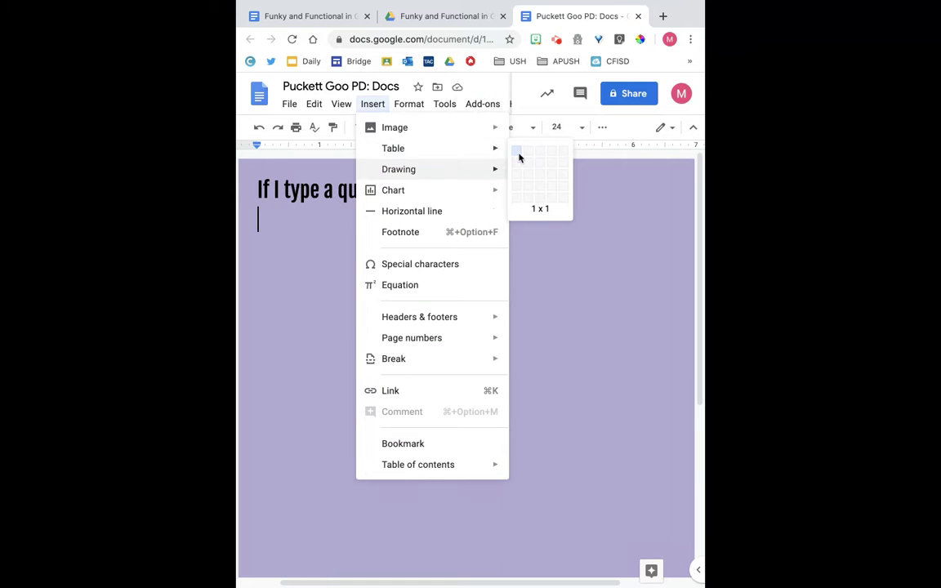
{"action": "key", "text": "Escape"}
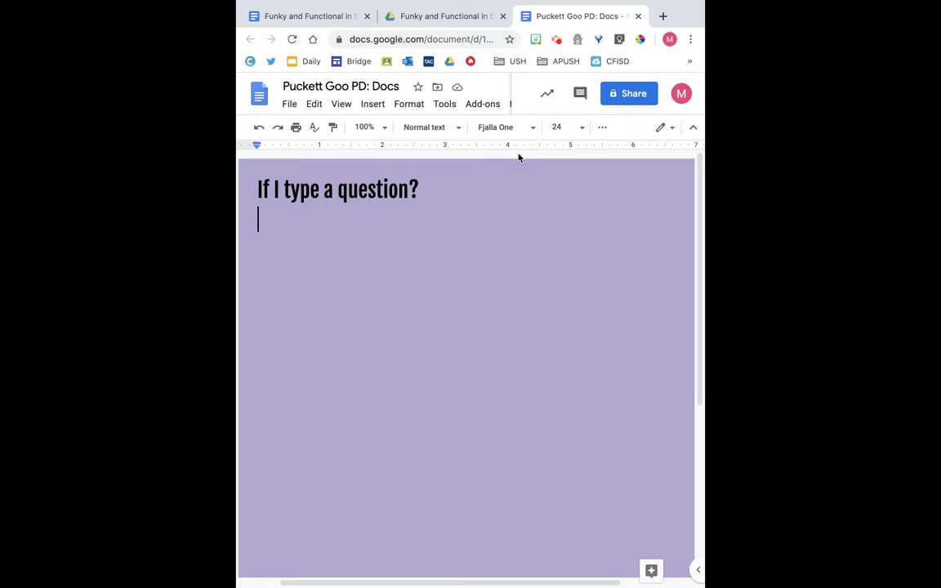
{"action": "left_click", "coordinate": [373, 105]}
{"action": "mouse_move", "coordinate": [417, 154]}
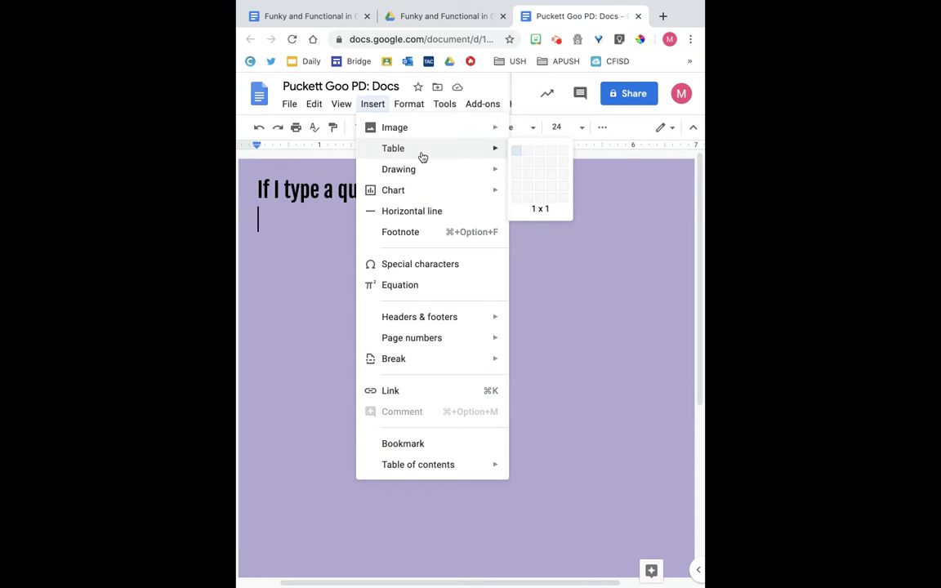
{"action": "left_click", "coordinate": [516, 155]}
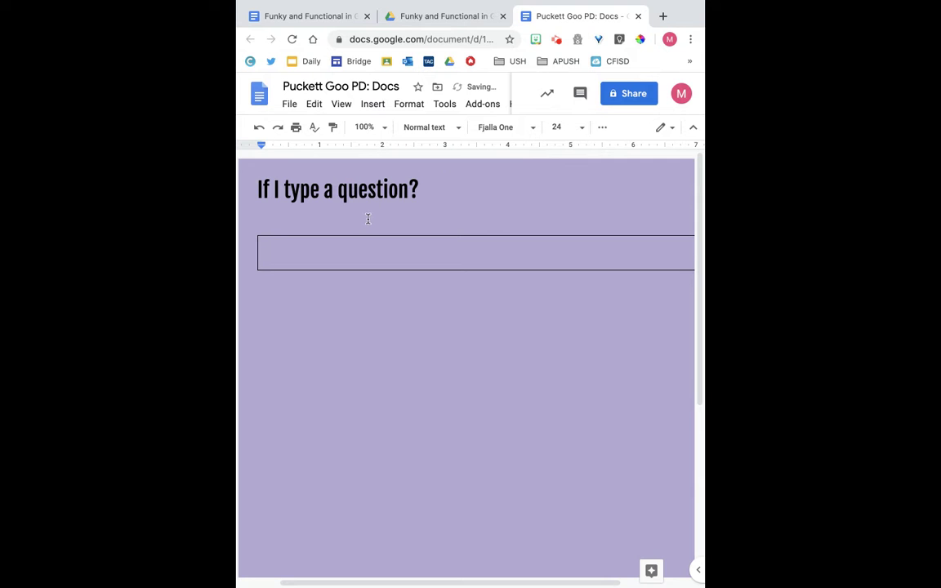
{"action": "key", "text": "BackSpace"}
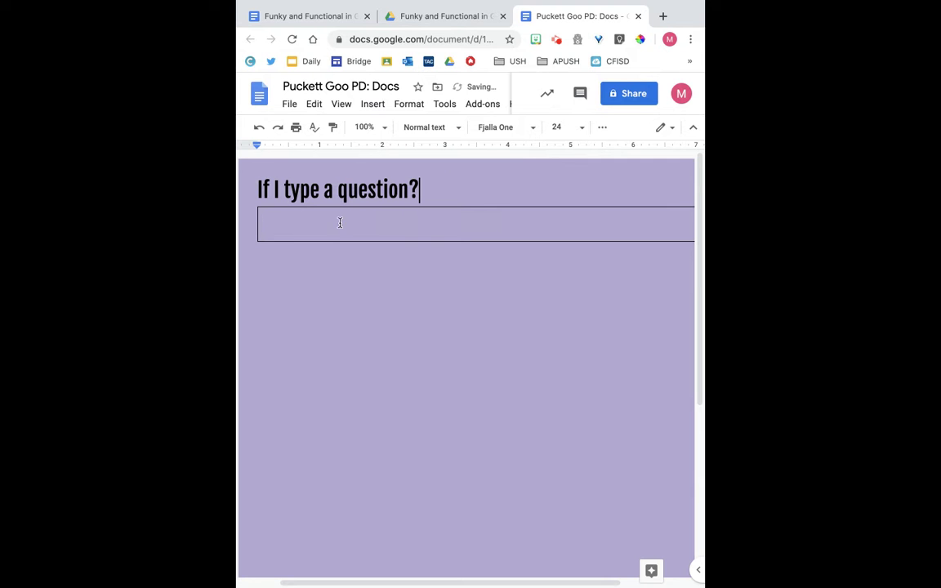
Step: Fill the table cell below the question with a white background
{"action": "left_click_drag", "start_coordinate": [326, 229], "coordinate": [330, 178]}
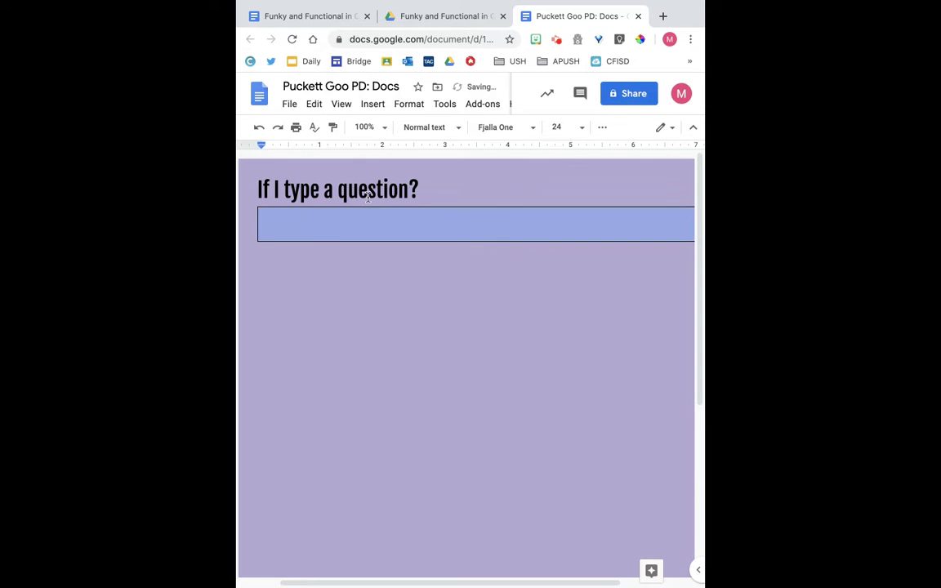
{"action": "left_click", "coordinate": [603, 128]}
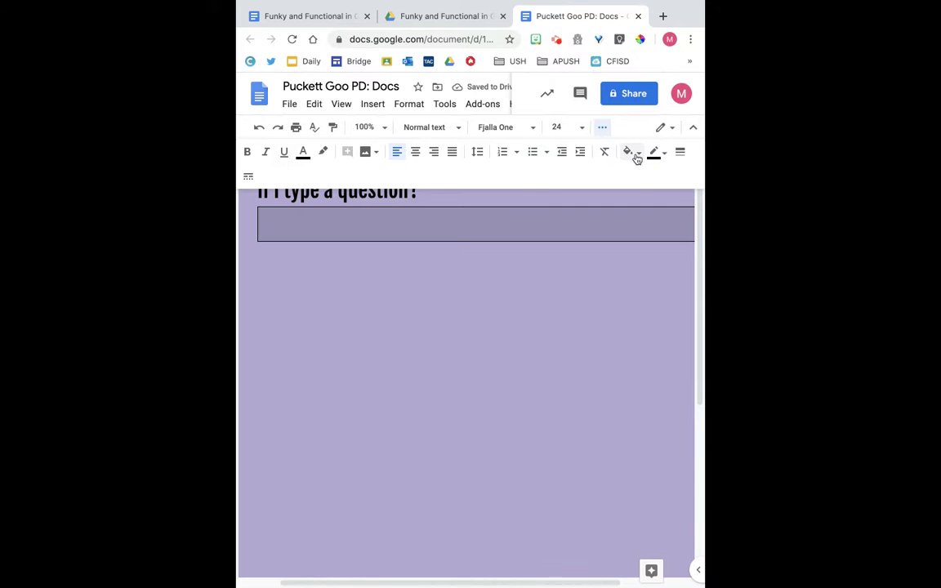
{"action": "left_click", "coordinate": [639, 154]}
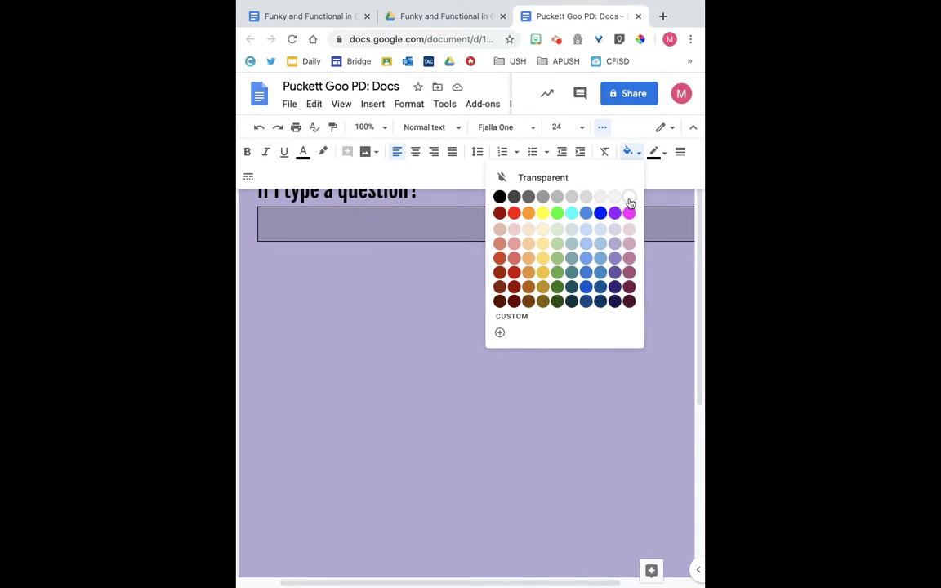
{"action": "left_click", "coordinate": [629, 200]}
{"action": "left_click", "coordinate": [538, 285]}
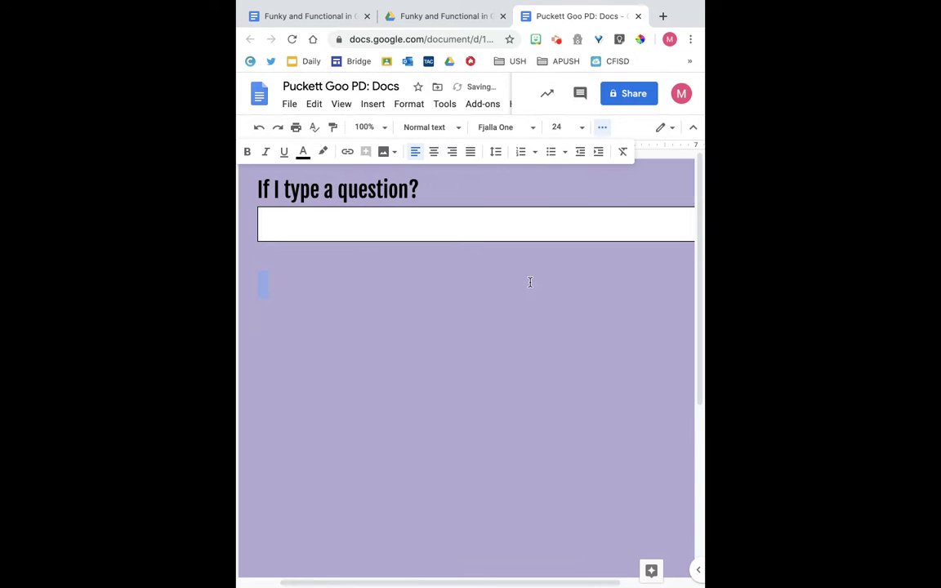
{"action": "left_click", "coordinate": [509, 263]}
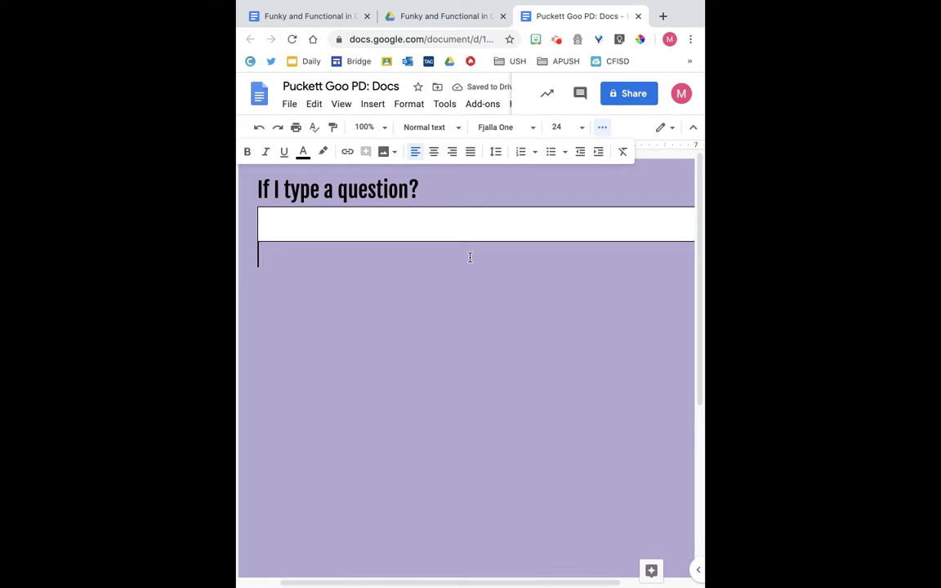
Step: Enter "You type your response" in the white table cell
{"action": "left_click", "coordinate": [417, 223]}
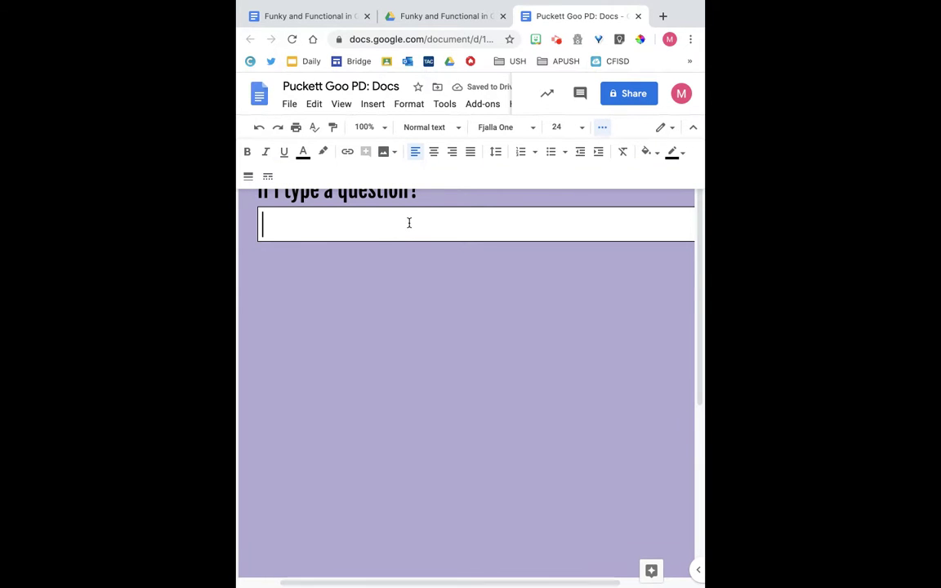
{"action": "type", "text": "You t"}
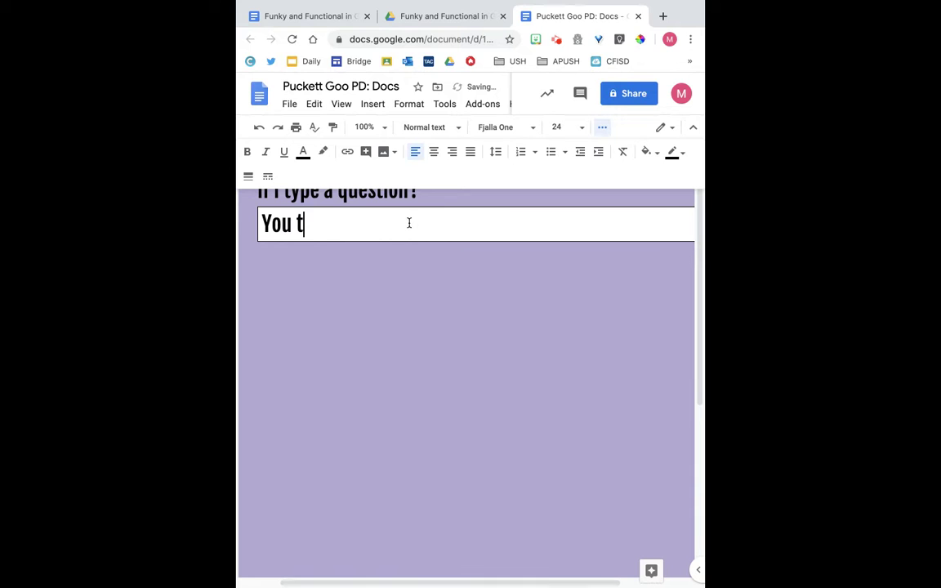
{"action": "type", "text": "ype your r"}
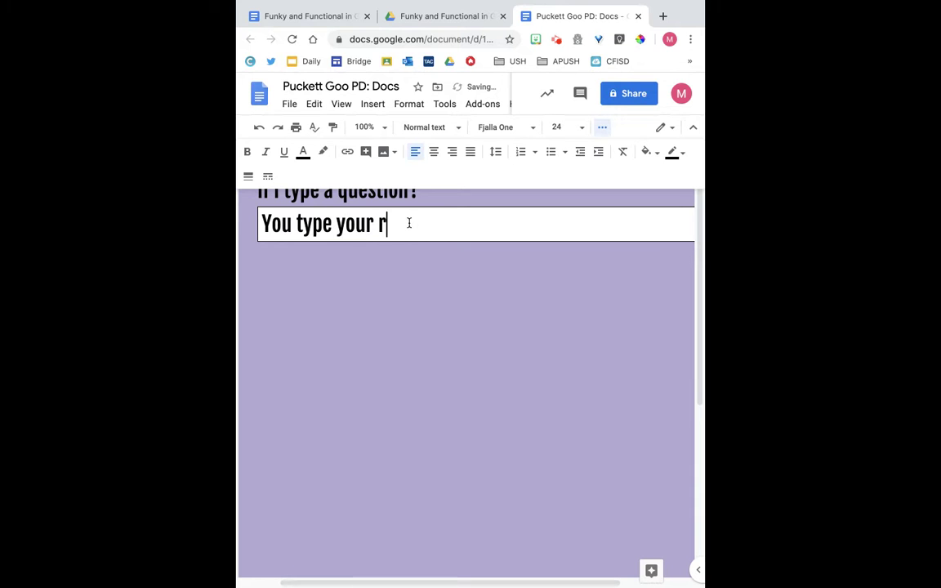
{"action": "type", "text": "esponse"}
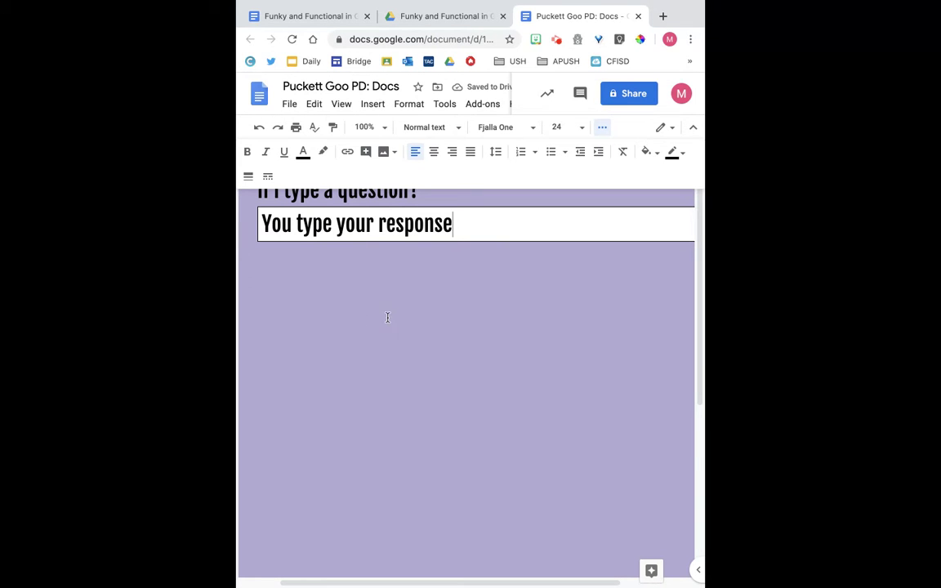
Step: Insert two horizontal lines, one after the other, below the response table
{"action": "left_click", "coordinate": [360, 320]}
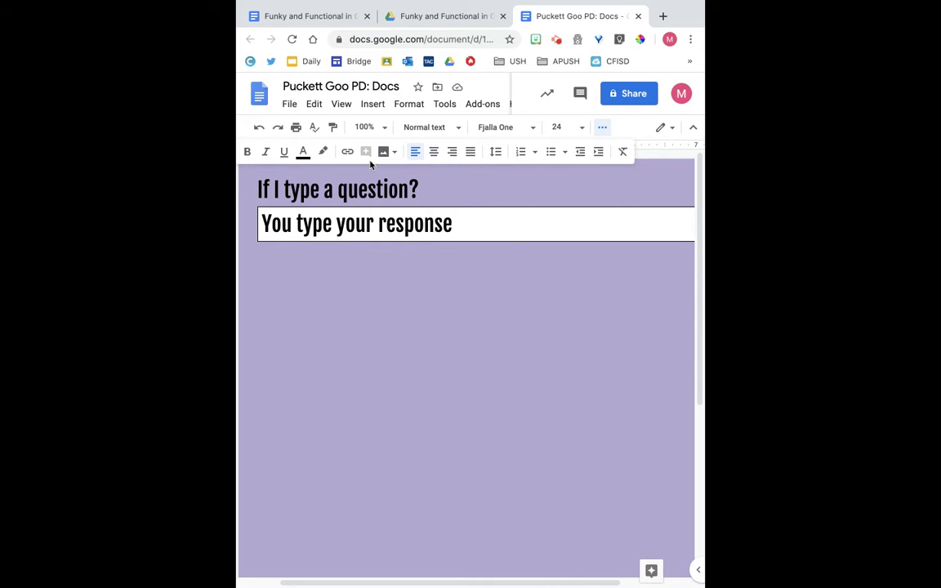
{"action": "left_click", "coordinate": [378, 109]}
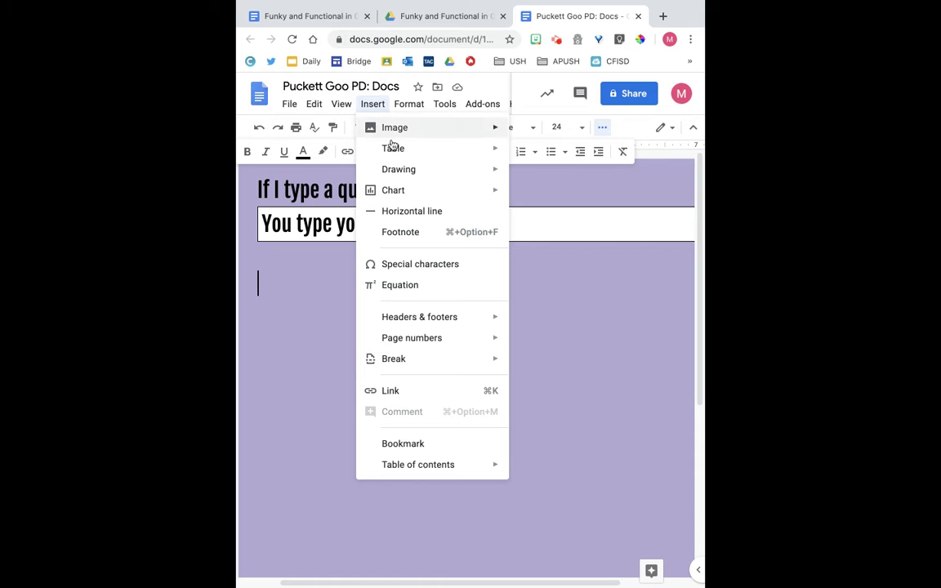
{"action": "left_click", "coordinate": [402, 212]}
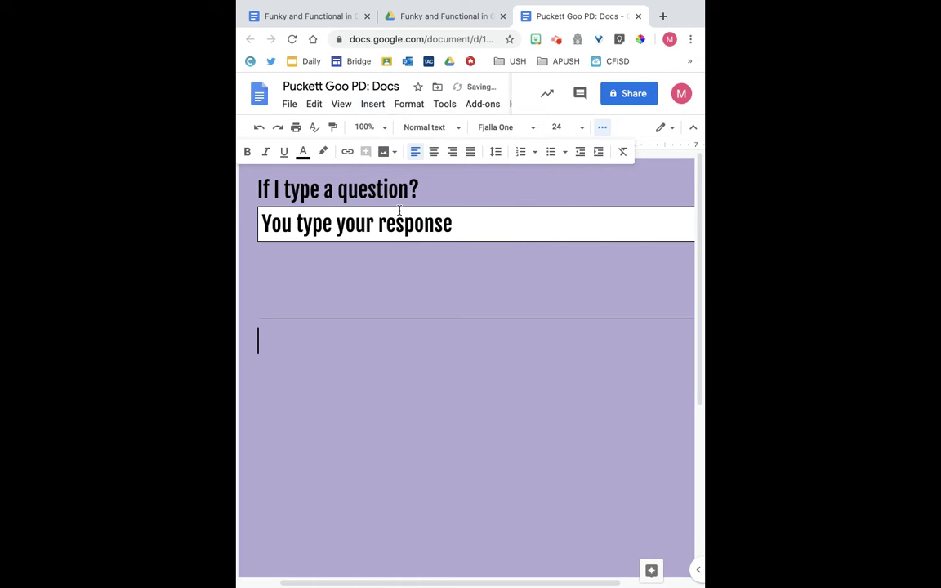
{"action": "left_click", "coordinate": [373, 107]}
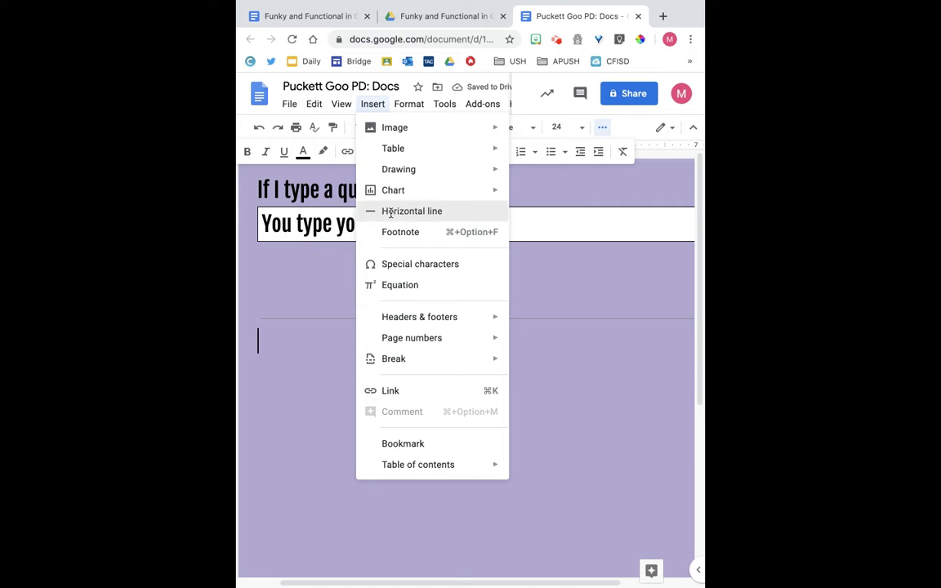
{"action": "left_click", "coordinate": [392, 214]}
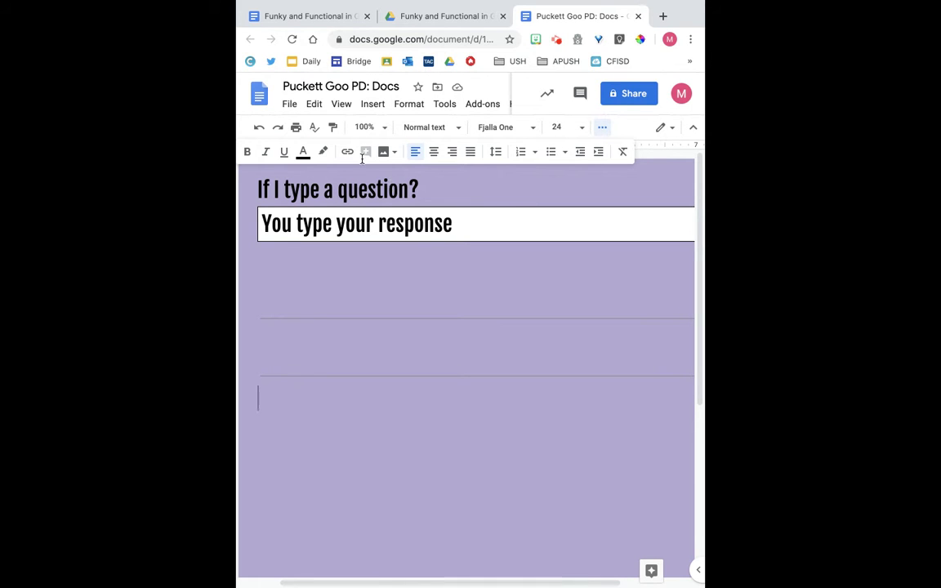
Step: Search the web for "owl clipart transparent" images and insert the gray owl with the mint-green belly below the second horizontal line
{"action": "left_click", "coordinate": [363, 108]}
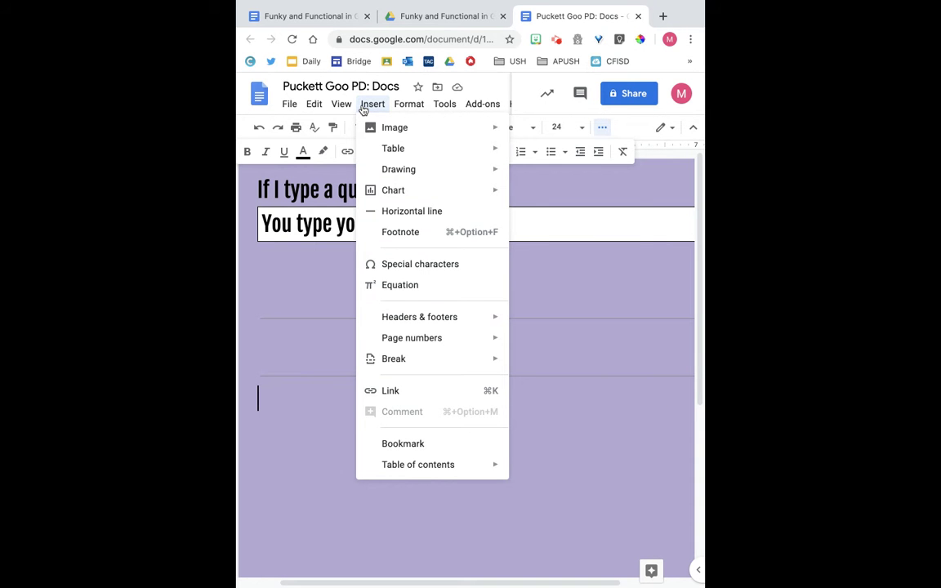
{"action": "mouse_move", "coordinate": [390, 133]}
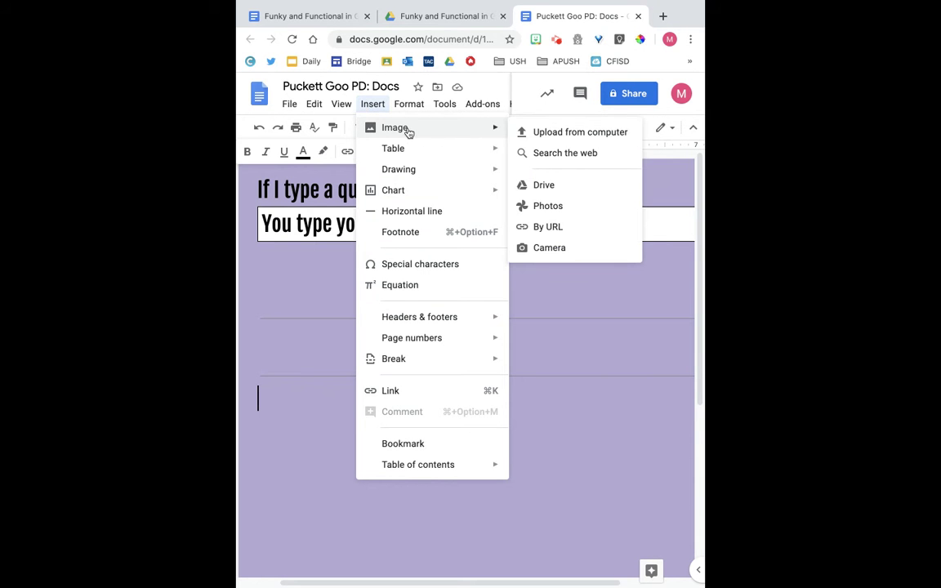
{"action": "left_click", "coordinate": [541, 153]}
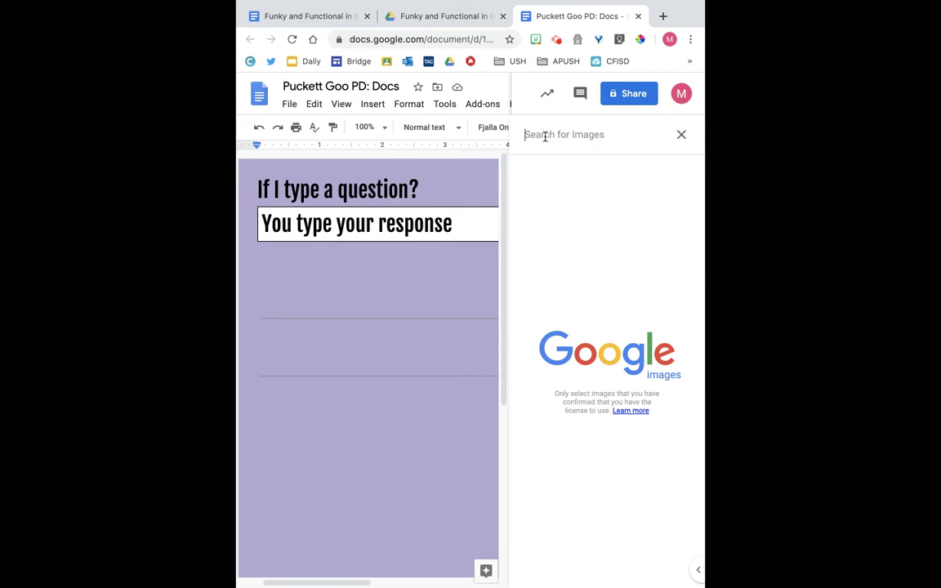
{"action": "type", "text": "owl clip"}
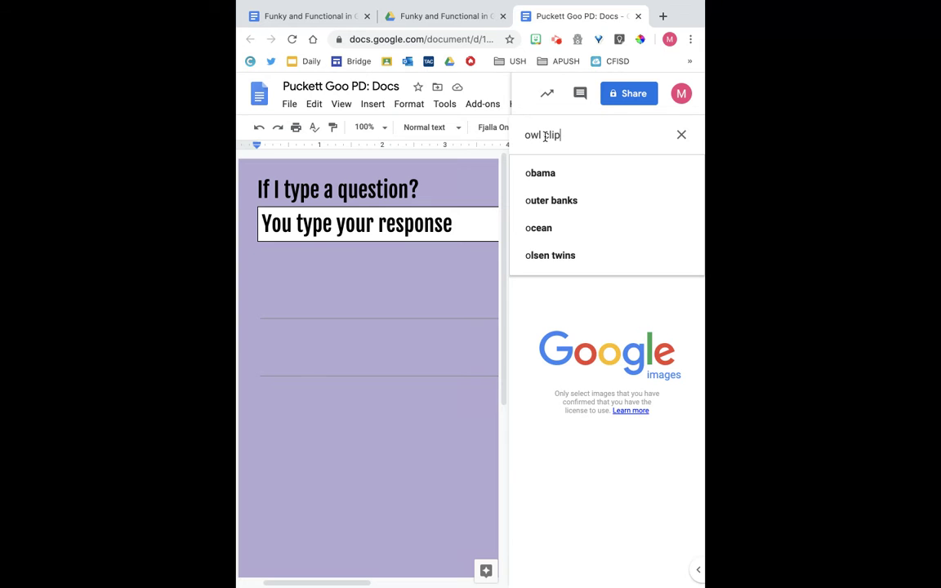
{"action": "type", "text": "art transparent"}
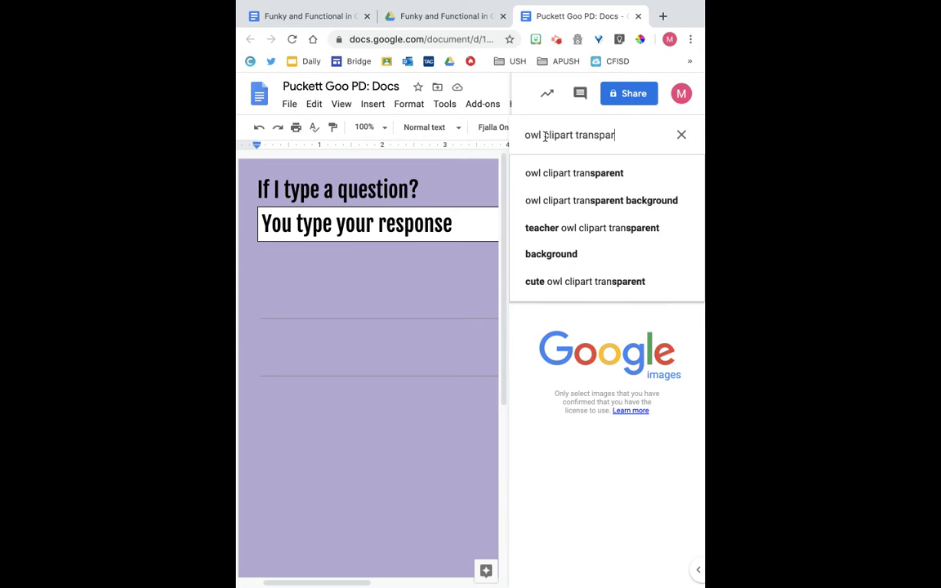
{"action": "left_click", "coordinate": [559, 173]}
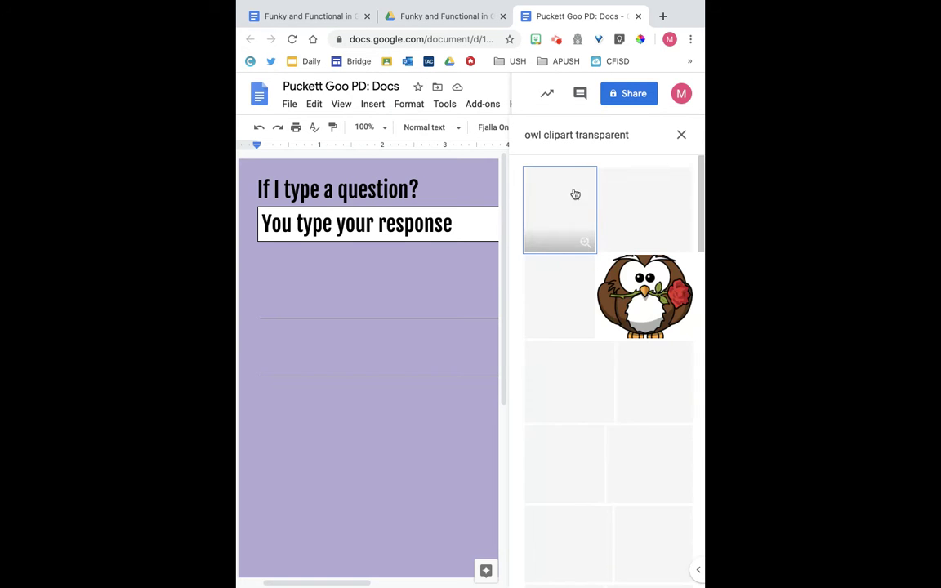
{"action": "left_click", "coordinate": [666, 226]}
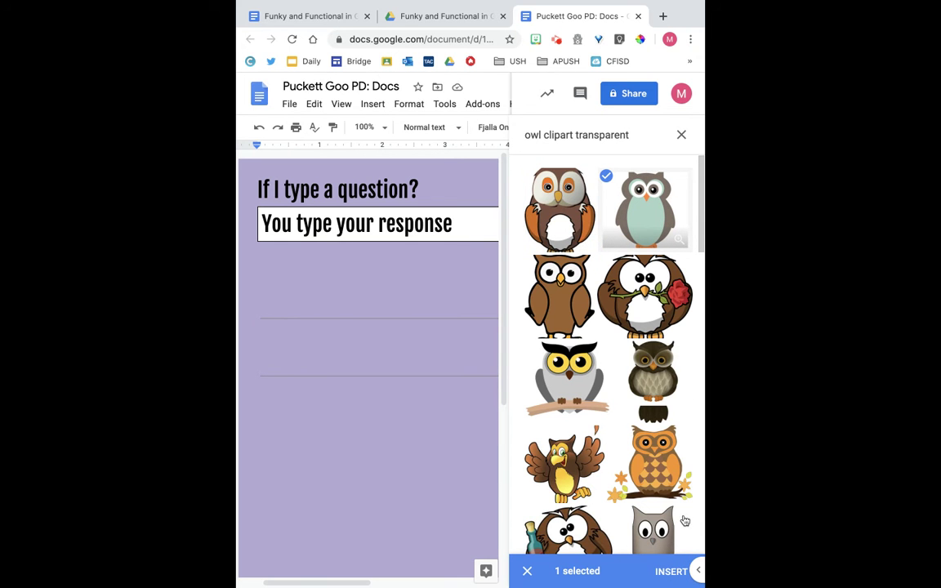
{"action": "left_click", "coordinate": [670, 571]}
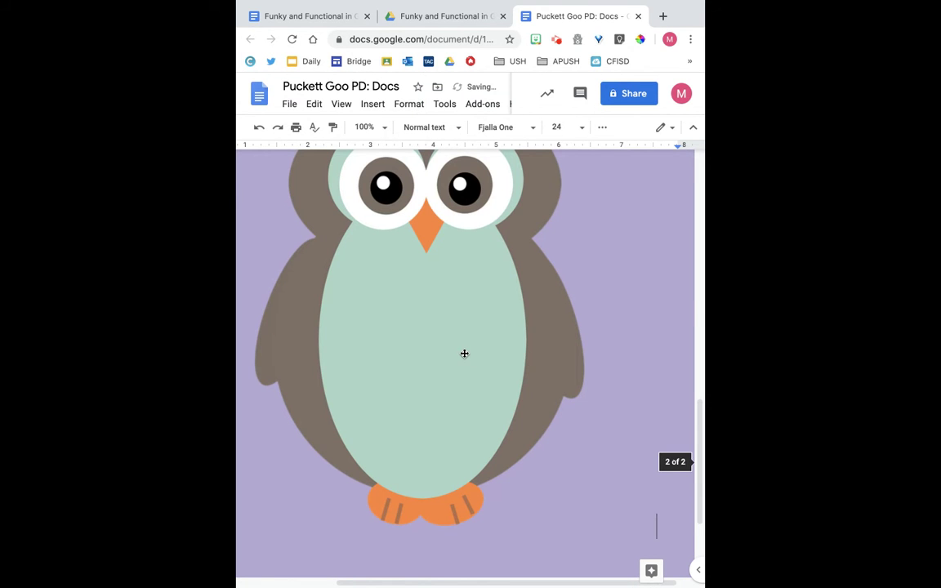
Step: Shrink the inserted owl image proportionally to about 3 inches wide, keeping it below the horizontal lines
{"action": "left_click", "coordinate": [546, 441]}
{"action": "left_click_drag", "start_coordinate": [655, 535], "coordinate": [478, 398]}
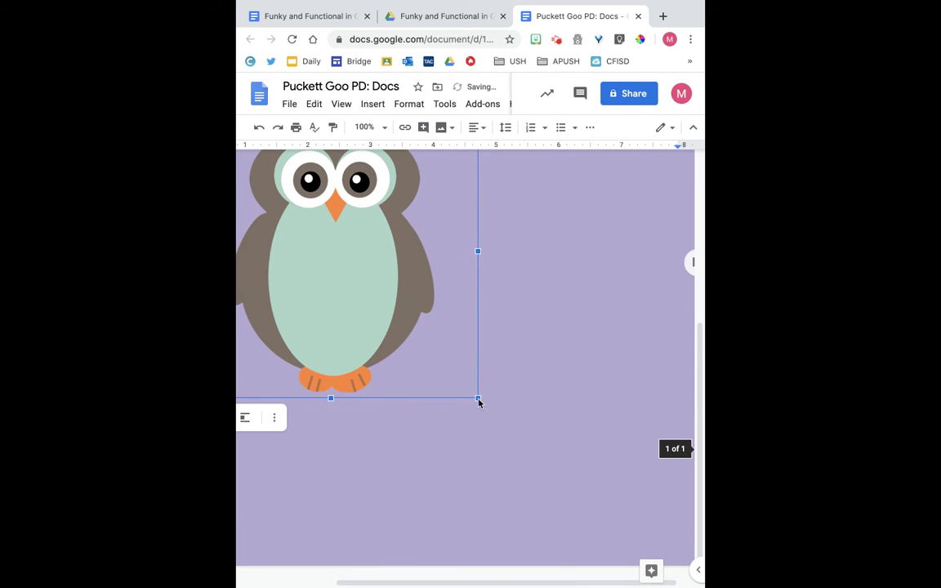
{"action": "left_click_drag", "start_coordinate": [478, 400], "coordinate": [367, 282]}
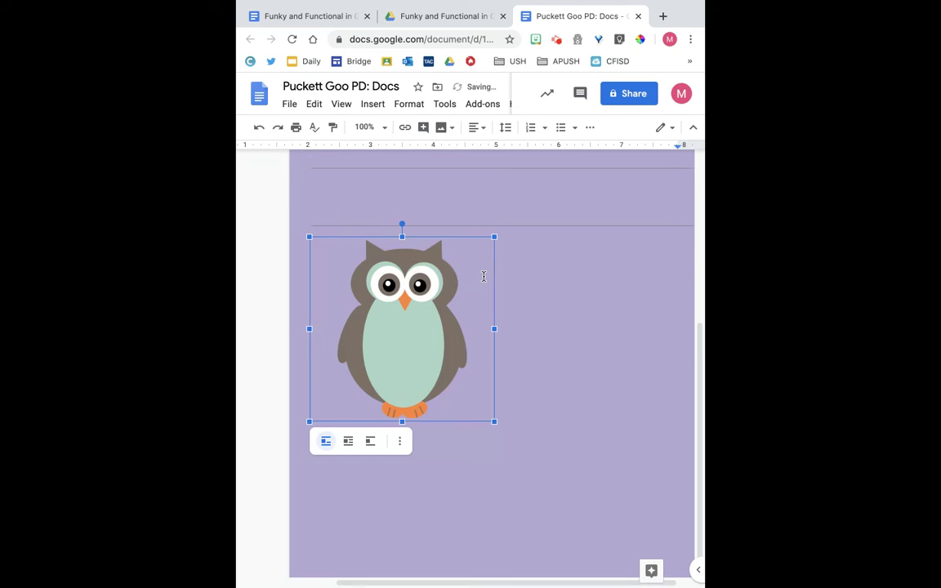